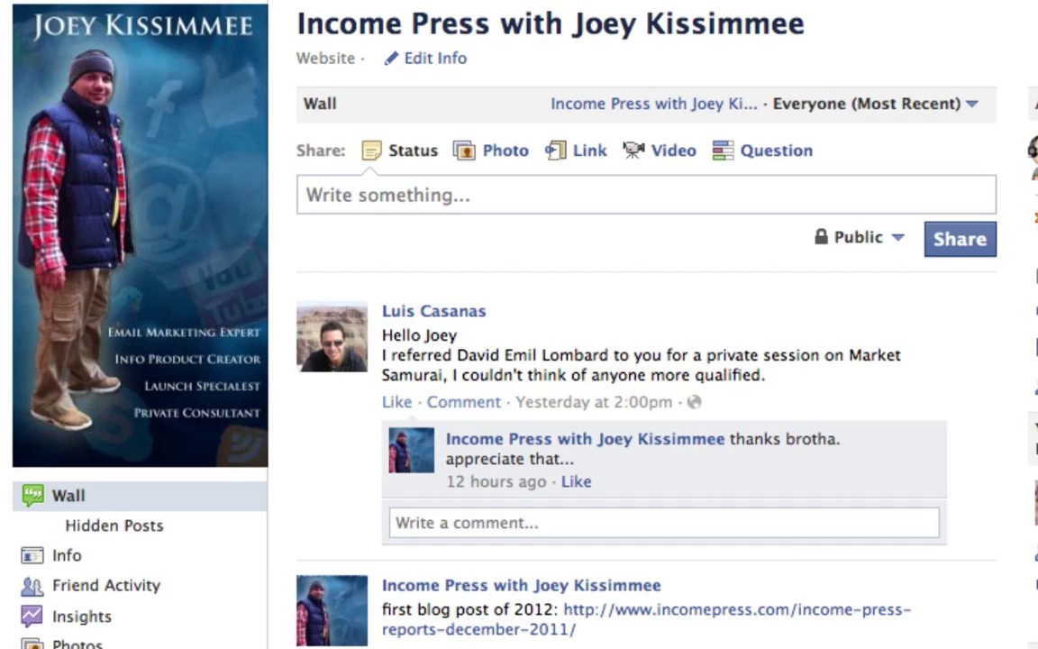
- Place the cursor in the Page wall's 'Write something...' status box
left_click(667, 196)
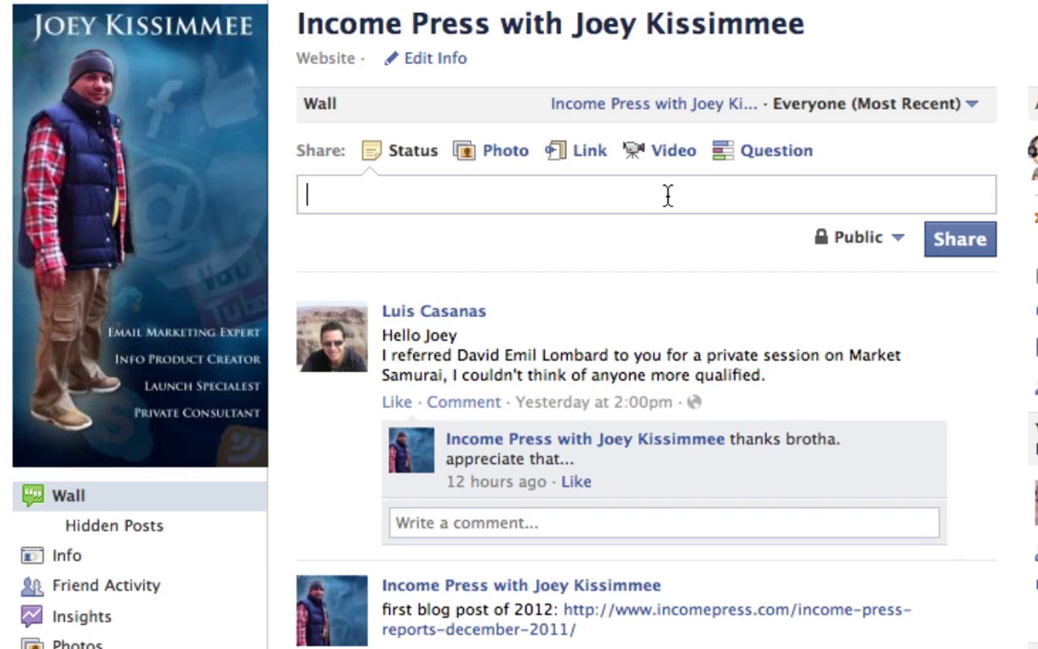
- Write the status 'making a video now...' with 'yeah haha lol...' directly on the next line
type("making a vide")
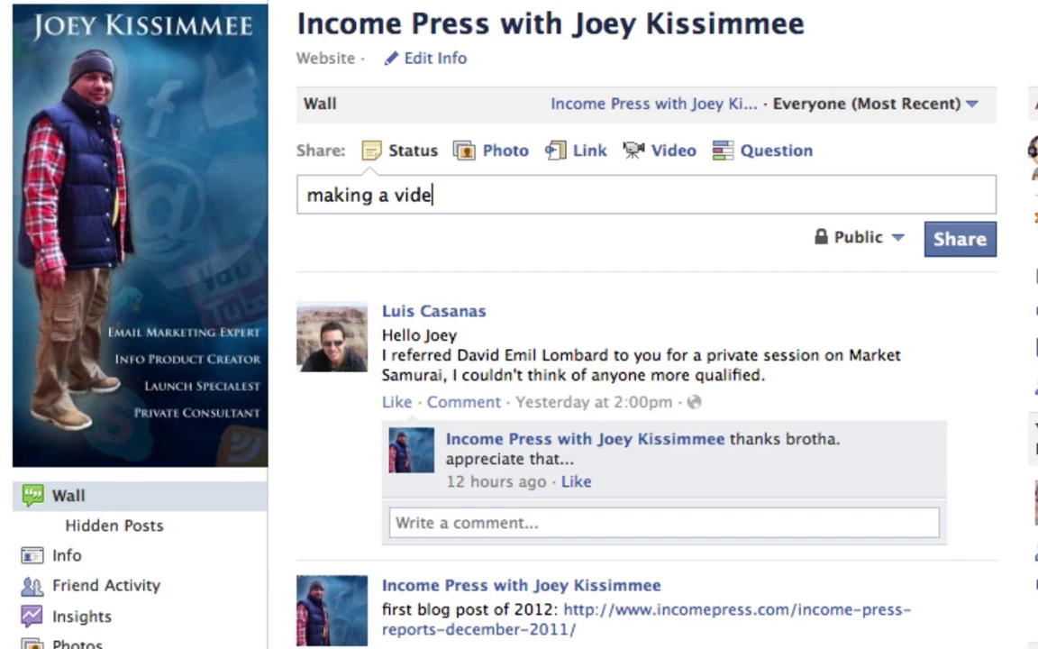
type("o now...")
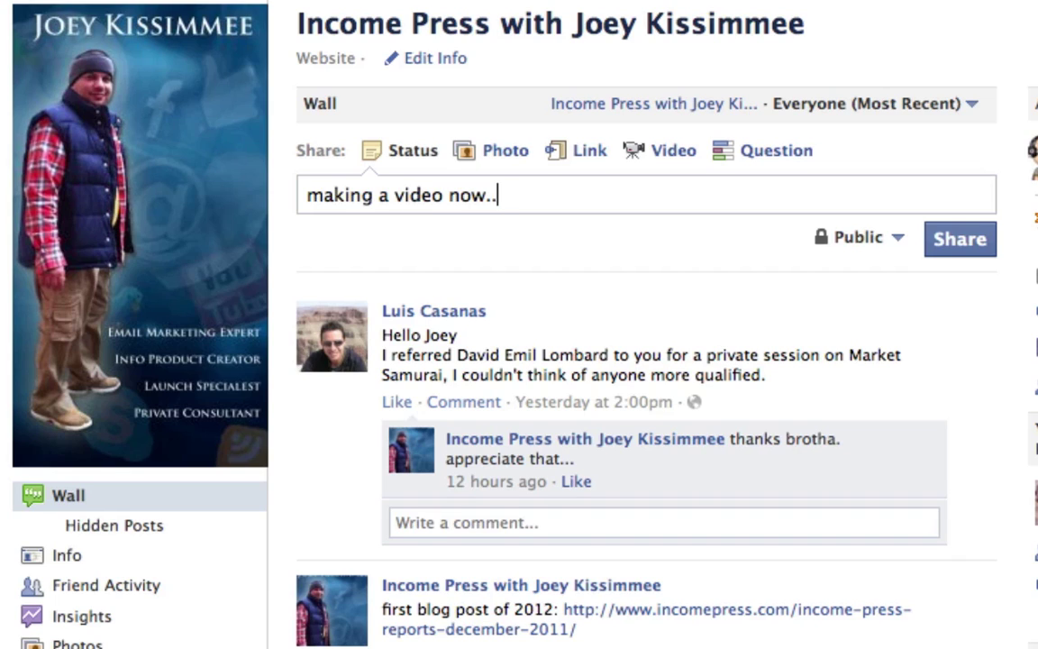
key("Return")
key("Return")
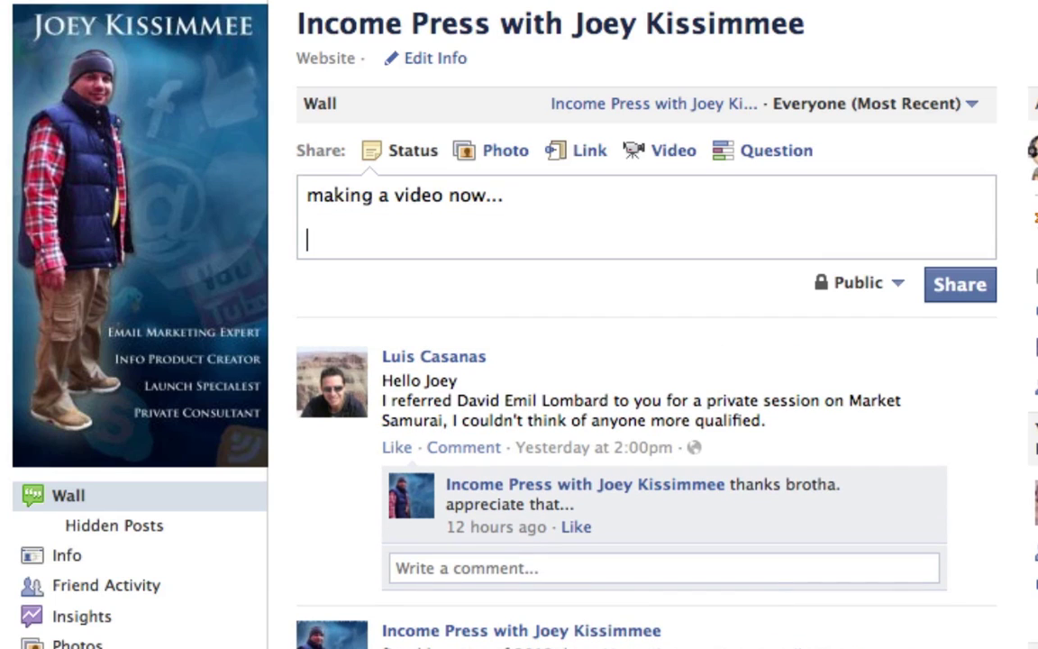
type("yeah haha")
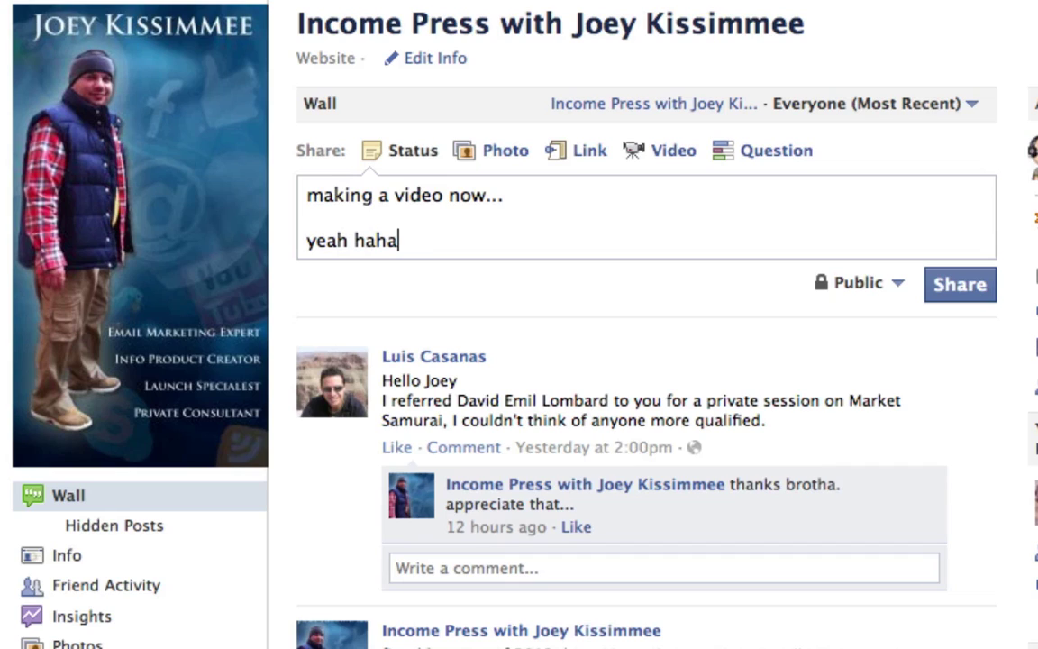
type(" lol...")
left_click(307, 217)
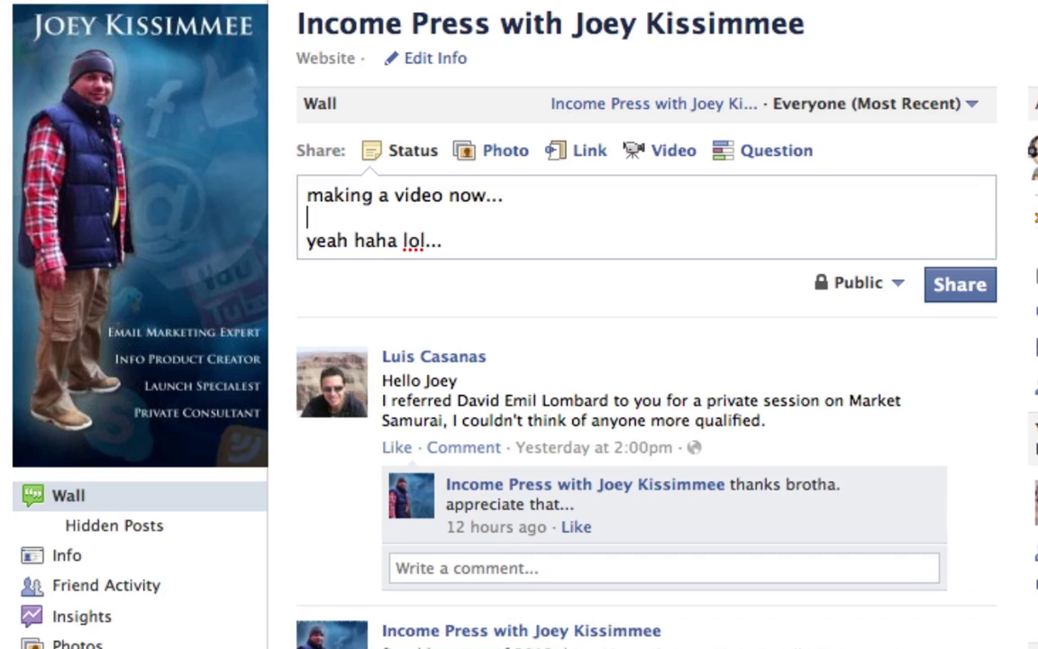
key("BackSpace")
left_click(444, 217)
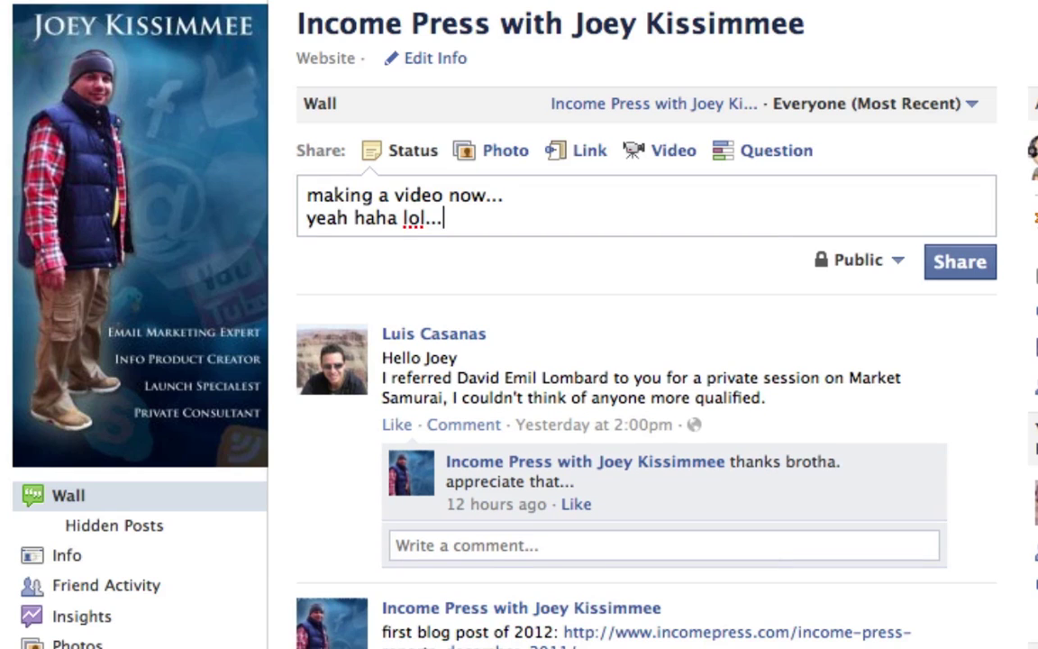
- Paste the two status lines twice more, then select all six lines and delete them
key("super+a")
key("super+c")
left_click(444, 218)
key("Return")
key("super+v")
key("Return")
key("super+v")
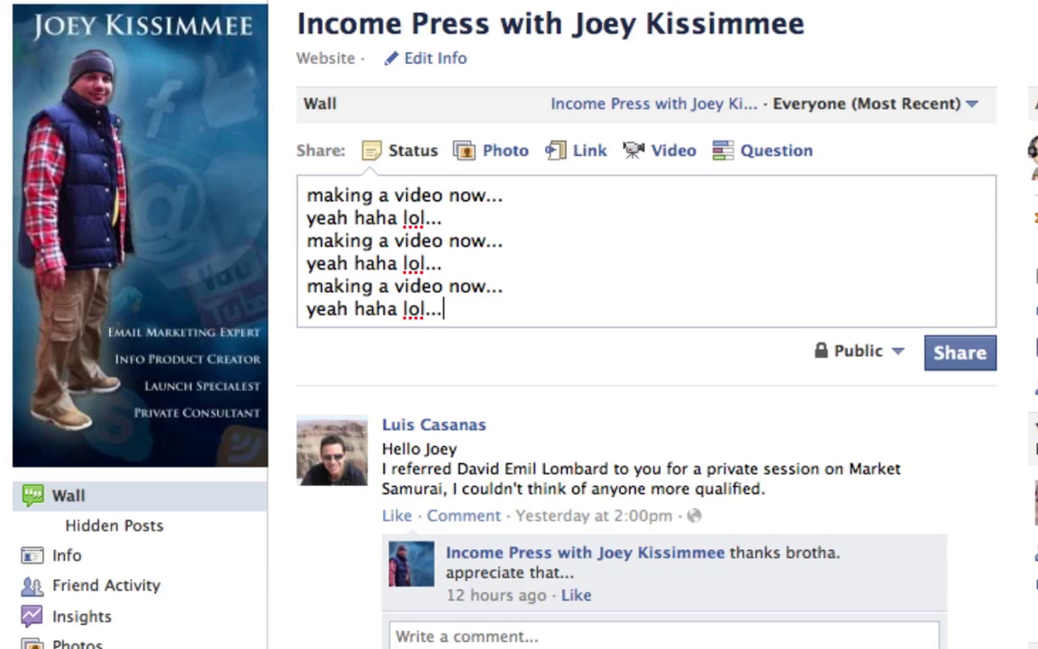
key("super+a")
key("BackSpace")
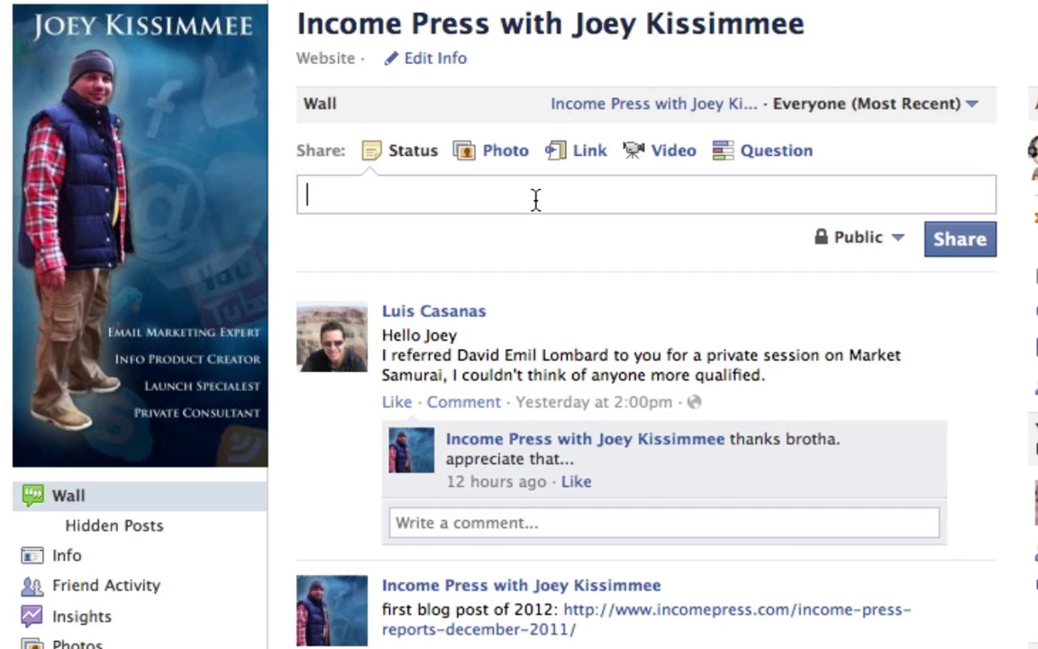
- Post 'make video now' as a reply under the referral post, after testing blank lines in the status box
key("Return")
key("Return")
key("Return")
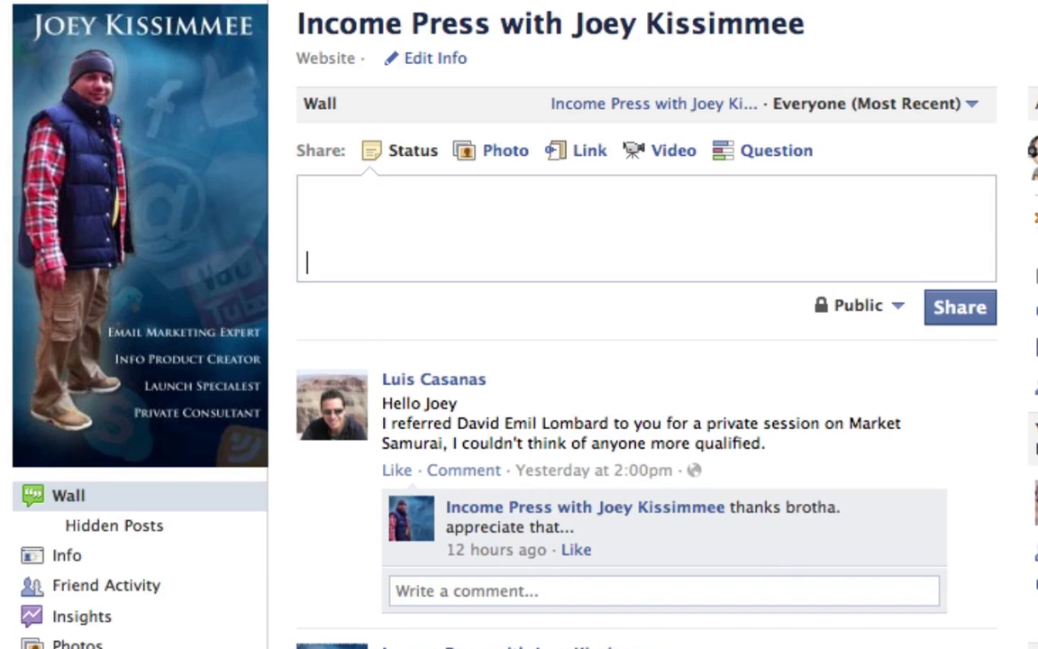
key("BackSpace")
key("BackSpace")
key("BackSpace")
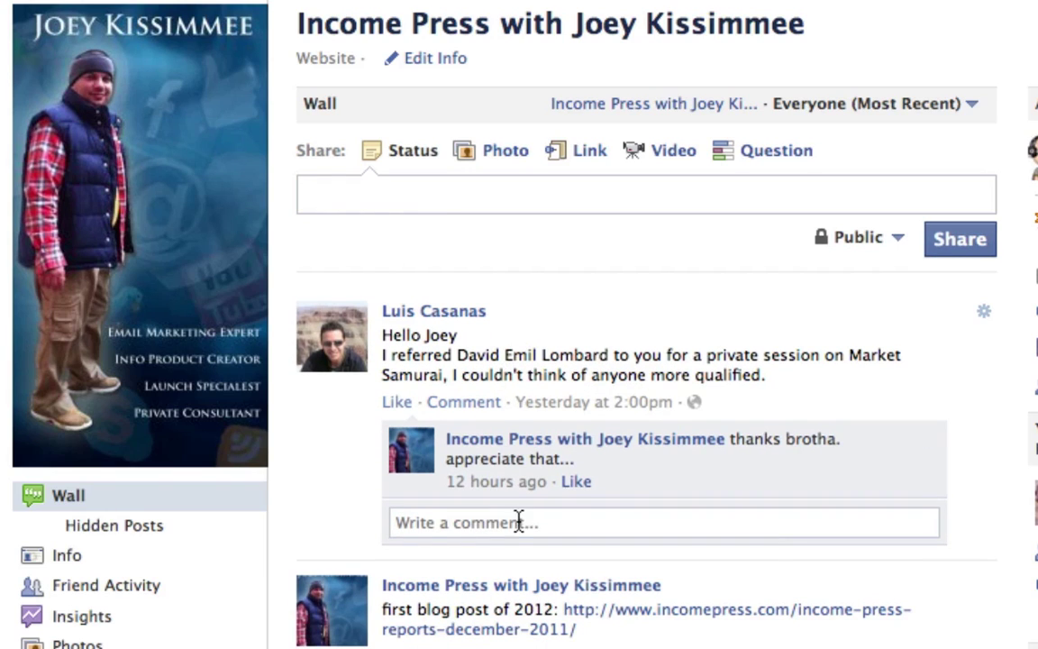
left_click(518, 524)
type("mak")
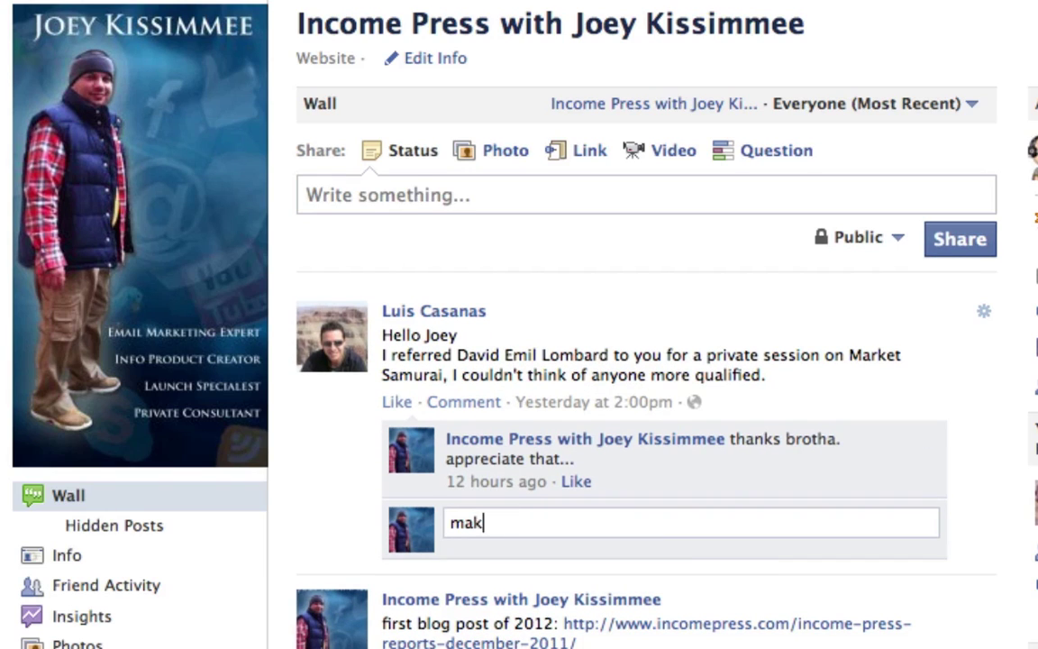
type("e video now")
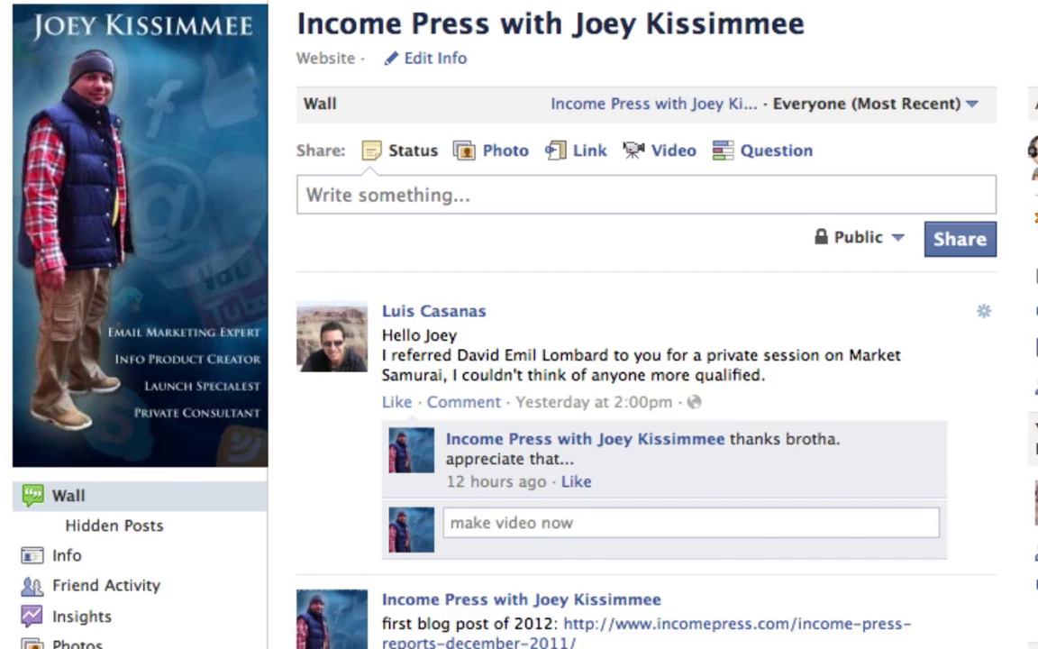
key("Return")
- Remove the posted reply and type '...' into the comment box
mouse_move(682, 538)
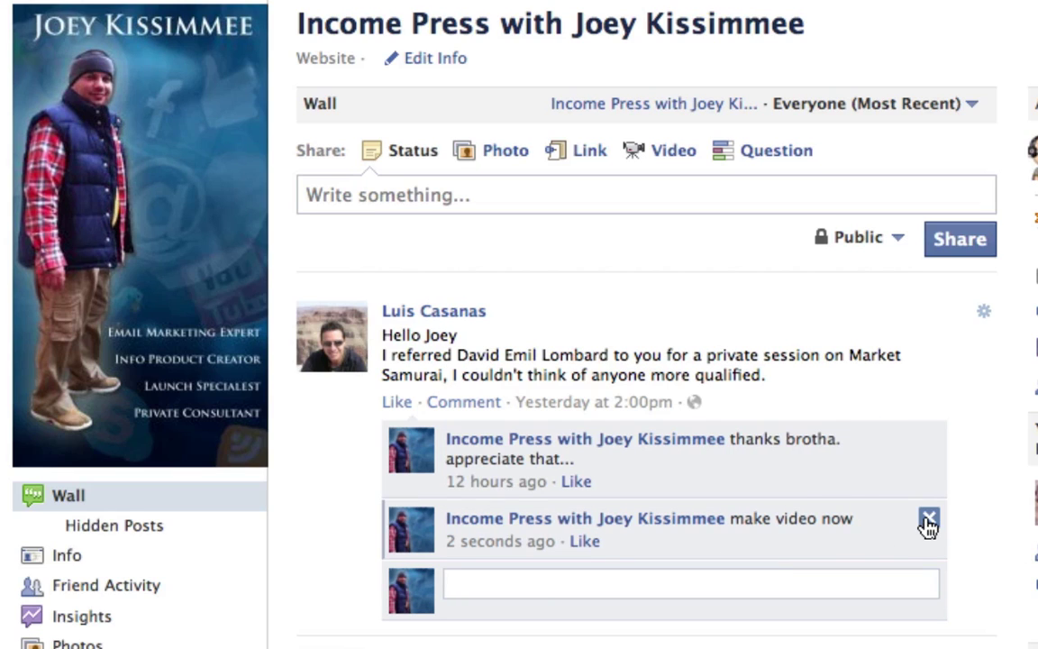
left_click(928, 521)
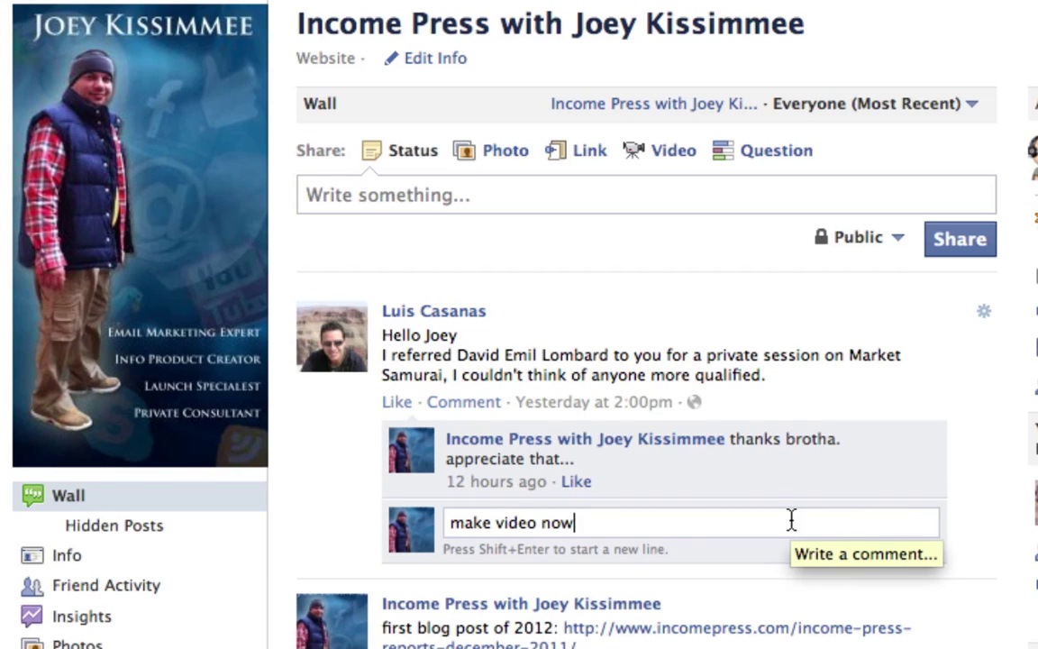
type("...")
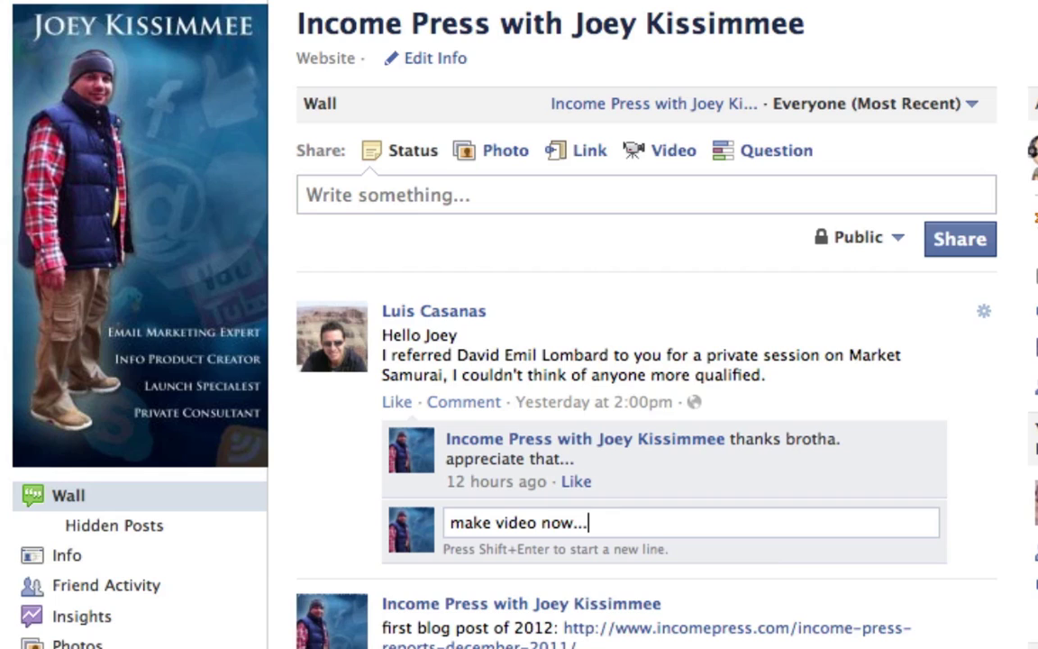
- Add blank lines below 'make video now...' and type 'lol haha for show' in the reply
key("shift+Return")
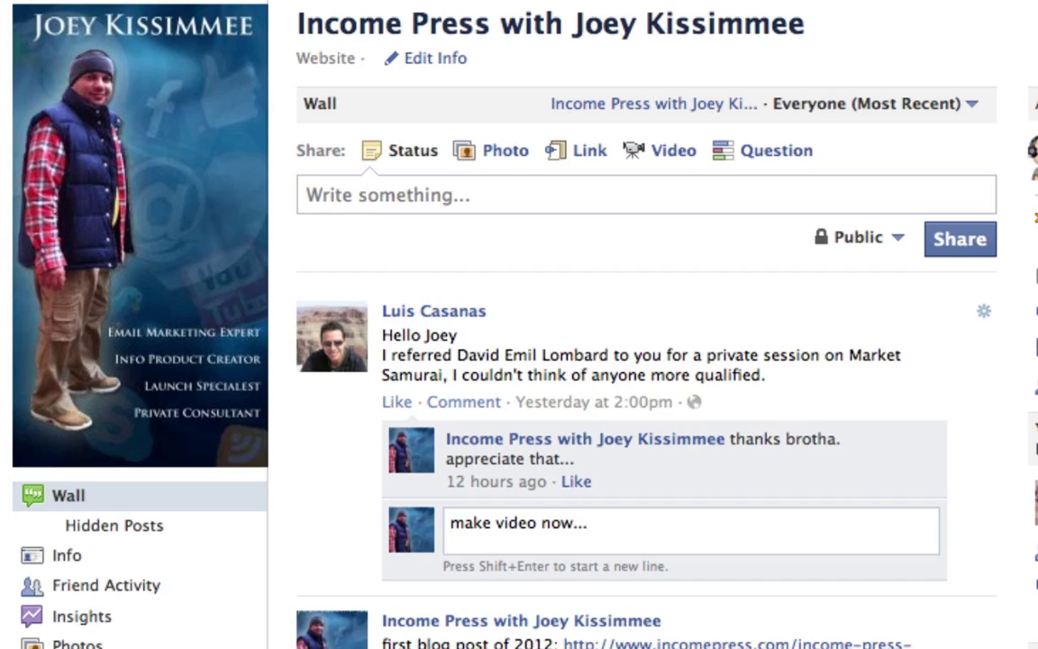
key("shift+Return")
key("shift+Return")
key("shift+Return")
key("shift+Return")
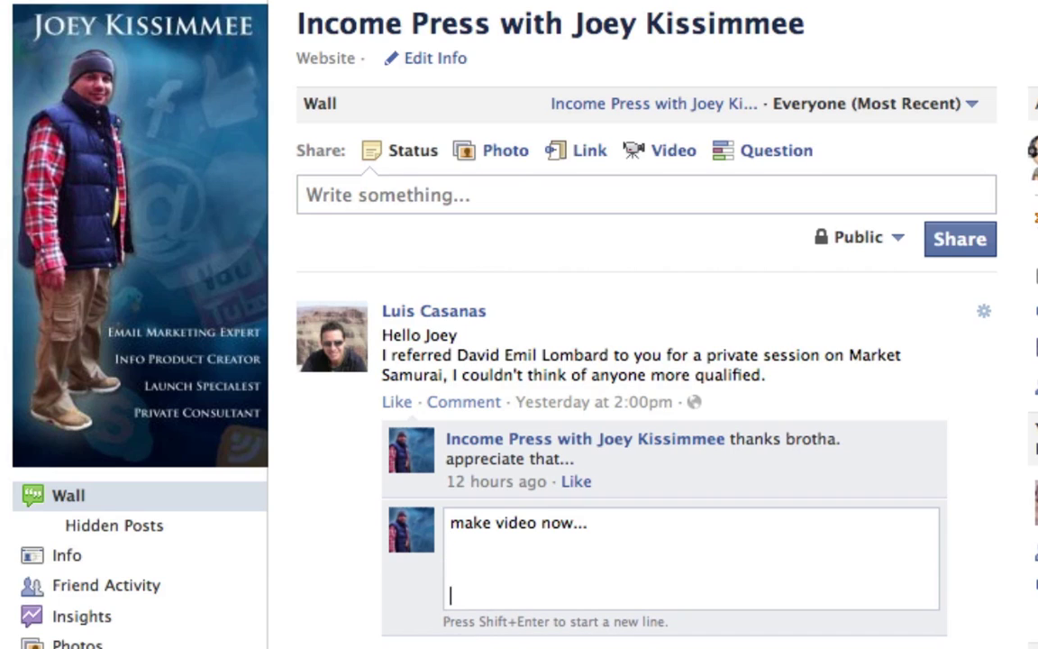
type("lol haha")
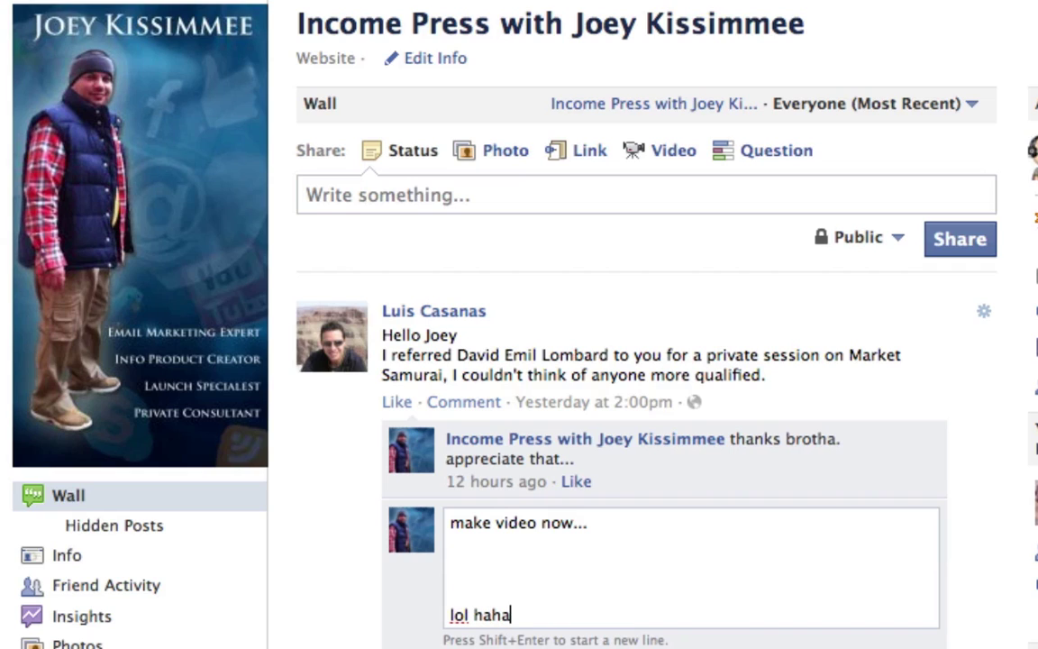
type(" for show")
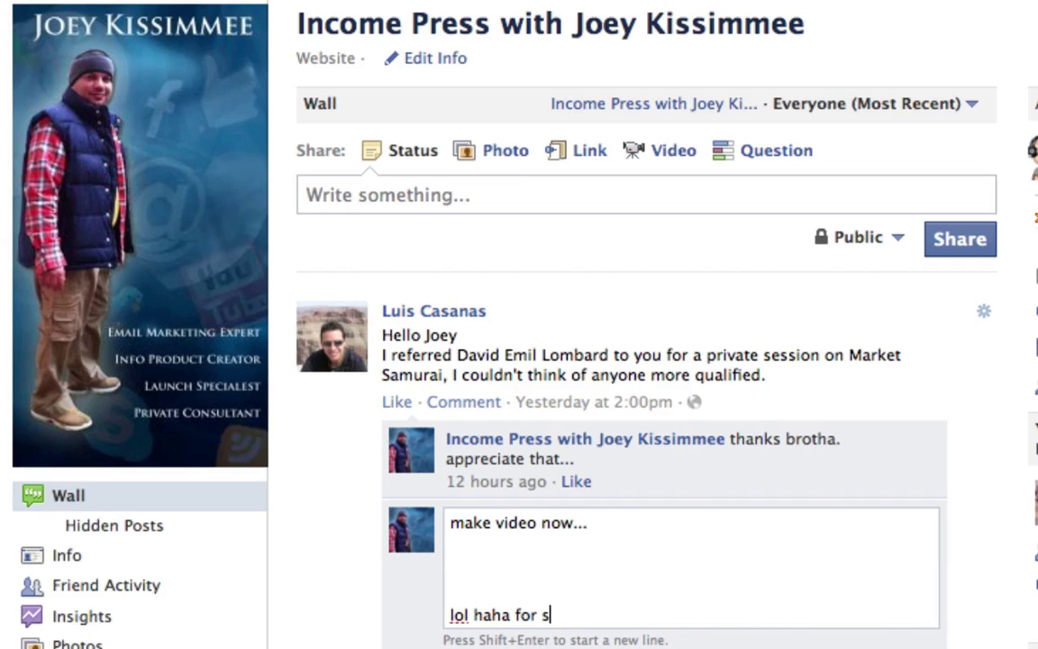